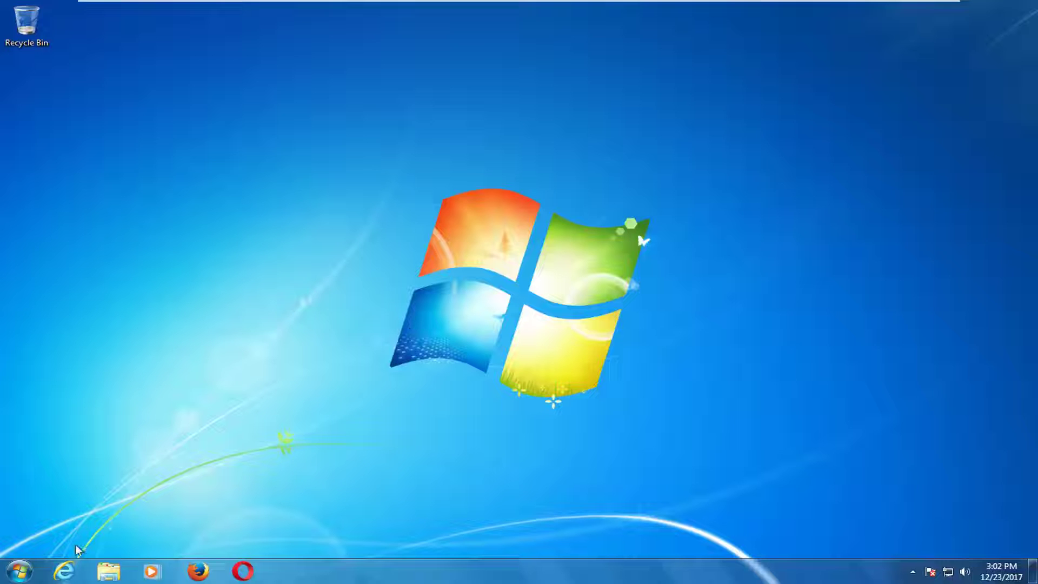
Search the Start menu for 'system' and open the Control Panel System page
{"action": "left_click", "coordinate": [18, 571]}
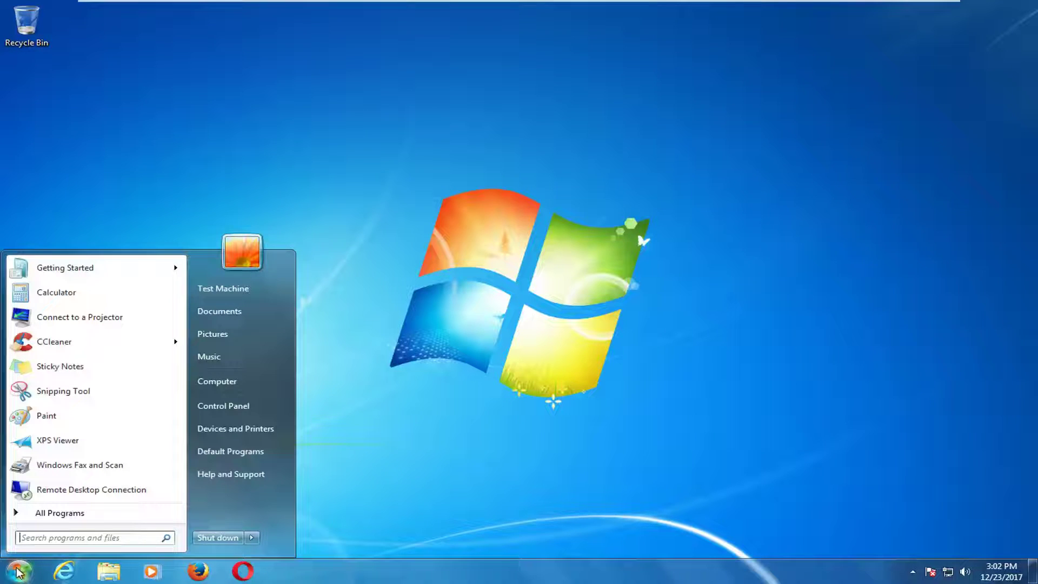
{"action": "type", "text": "system"}
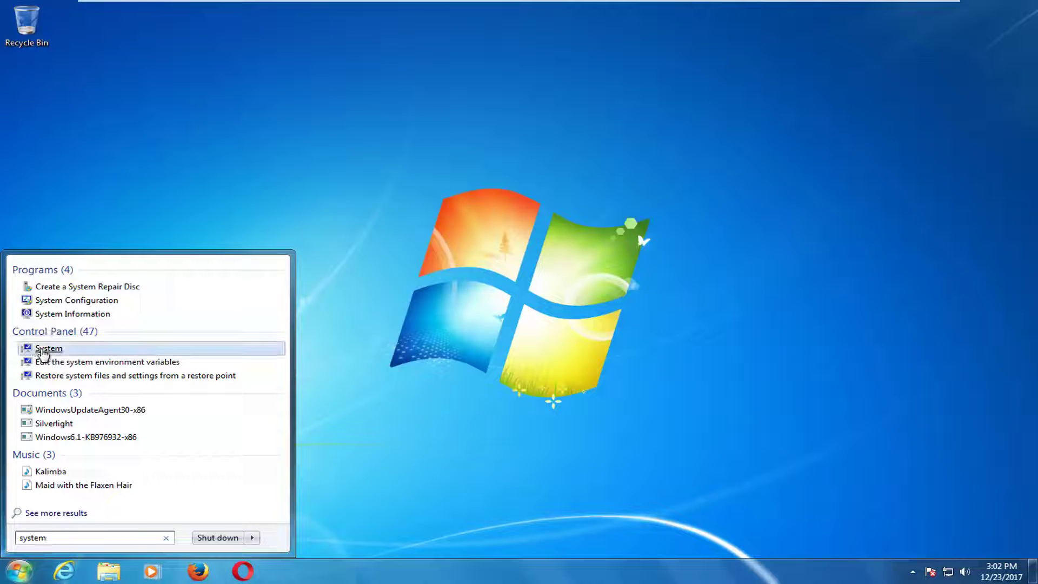
{"action": "left_click", "coordinate": [49, 351]}
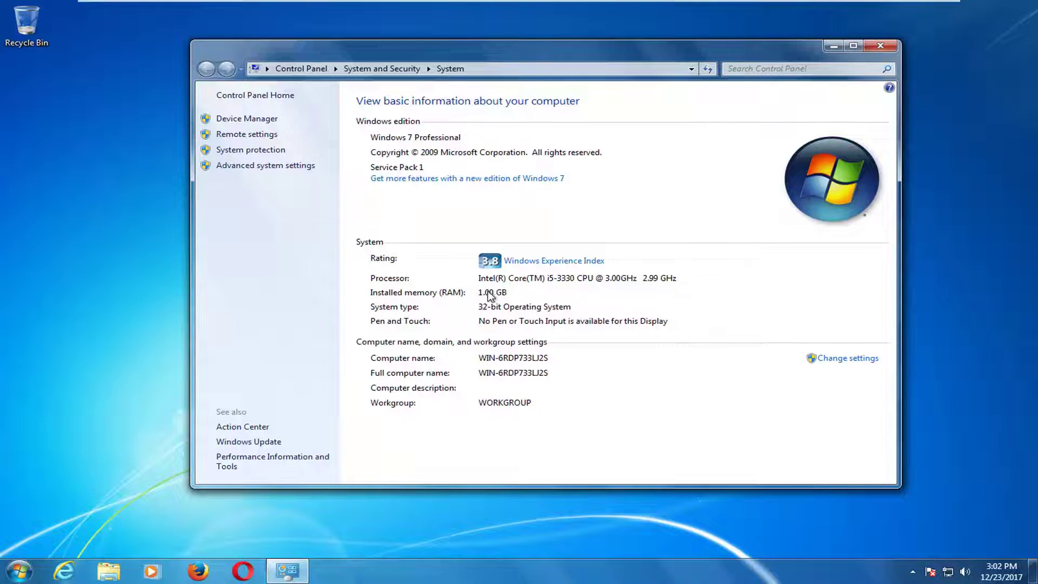
Go from Advanced system settings to Performance Options' Advanced tab, showing the 1024 MB paging total
{"action": "left_click", "coordinate": [243, 168]}
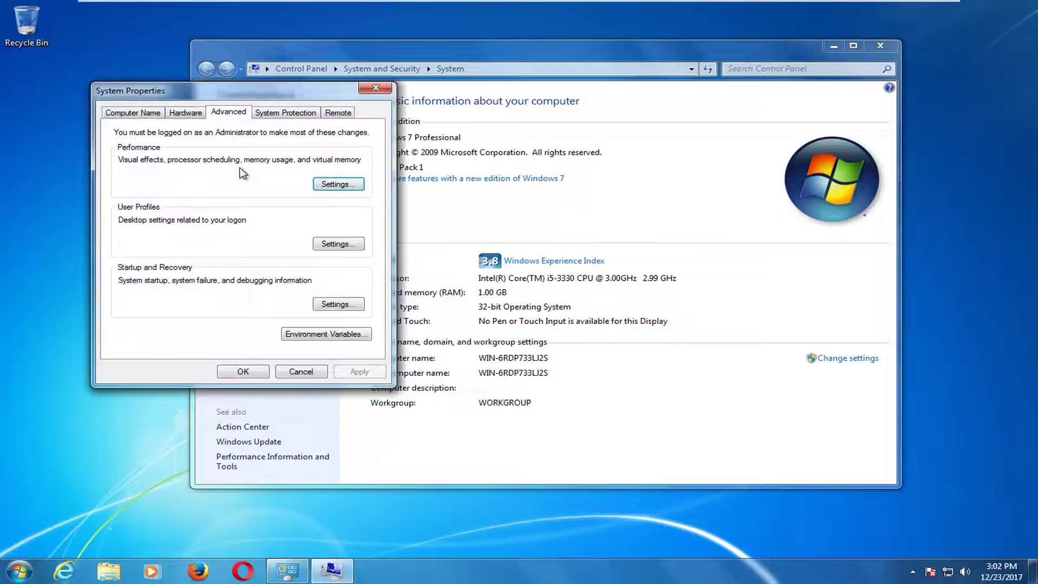
{"action": "left_click_drag", "start_coordinate": [212, 92], "coordinate": [476, 112]}
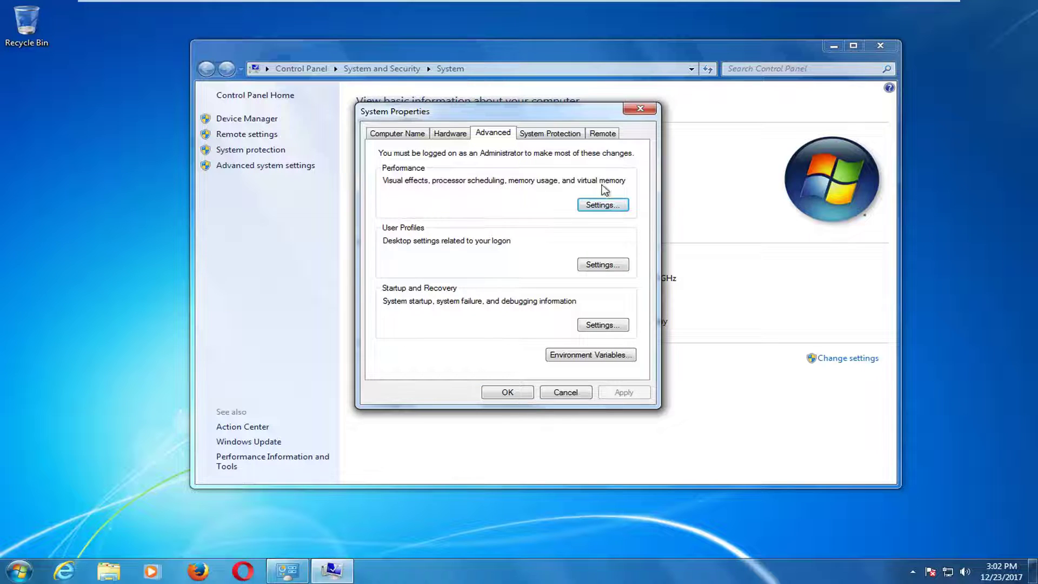
{"action": "left_click", "coordinate": [605, 205]}
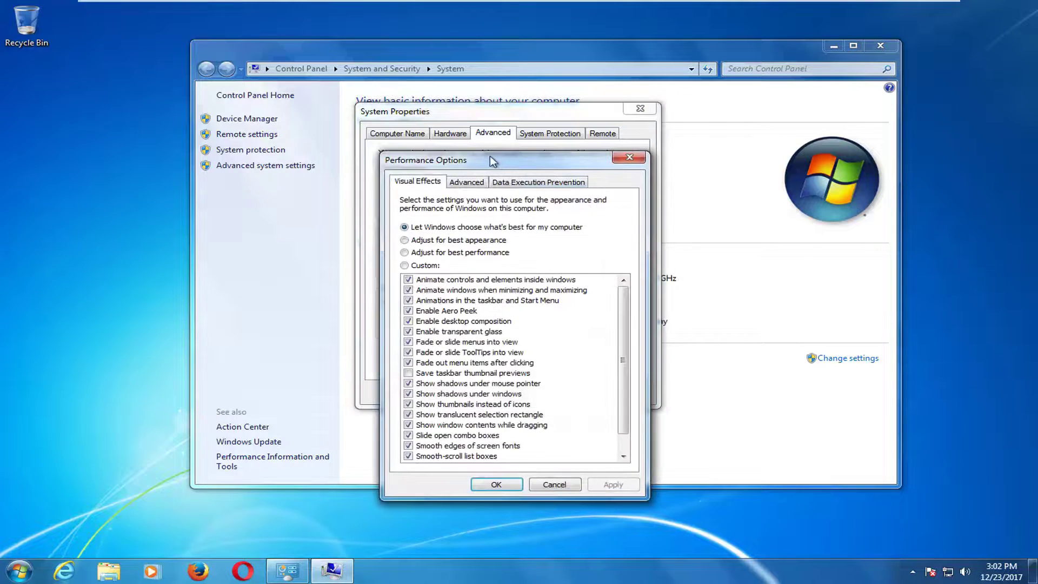
{"action": "left_click_drag", "start_coordinate": [489, 157], "coordinate": [481, 117]}
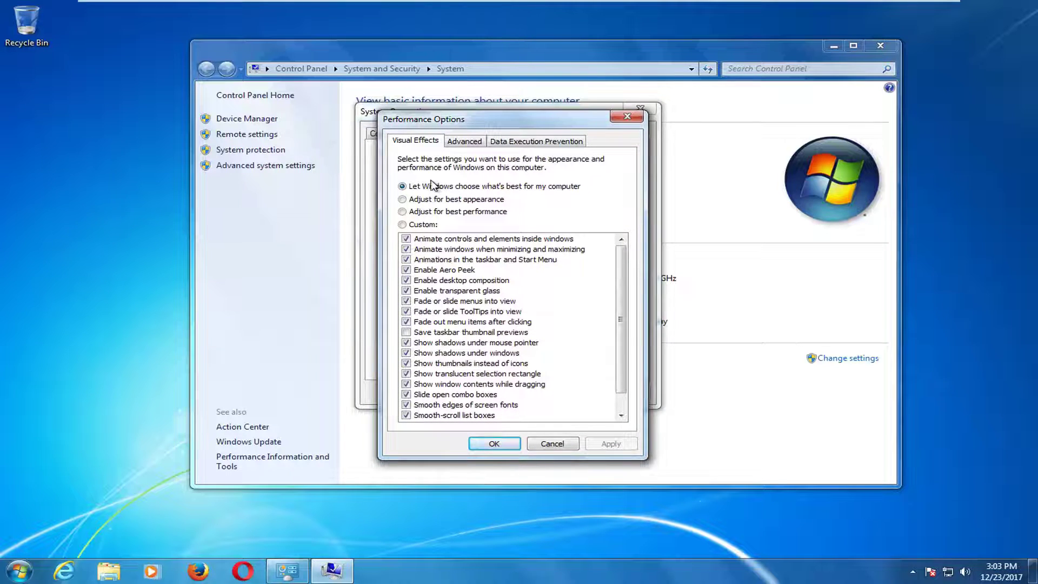
{"action": "left_click", "coordinate": [460, 142]}
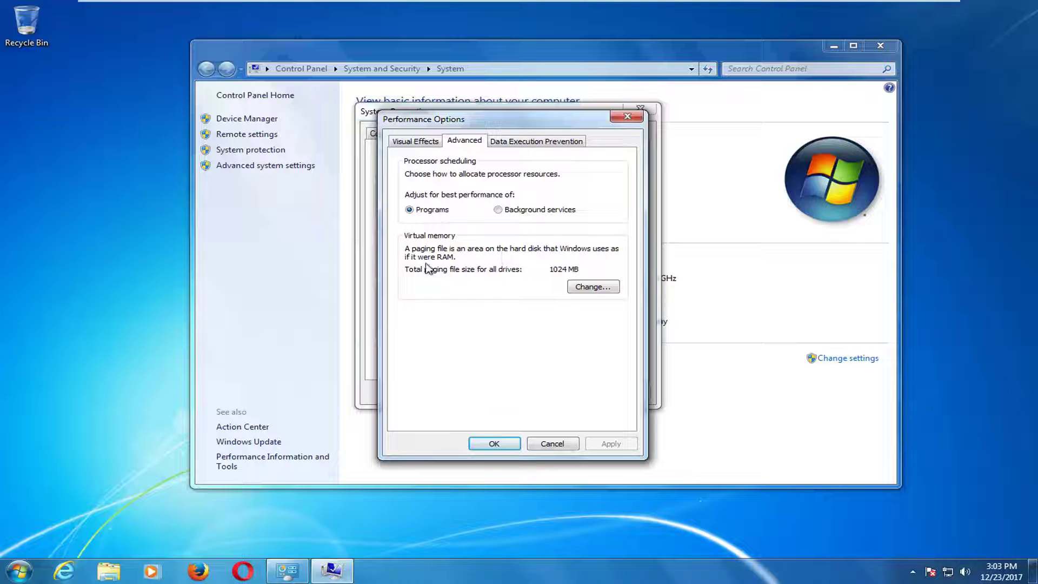
Turn off automatic paging for C:, choose Custom size with initial 1534 MB, then dismiss the dialogs
{"action": "left_click", "coordinate": [590, 289]}
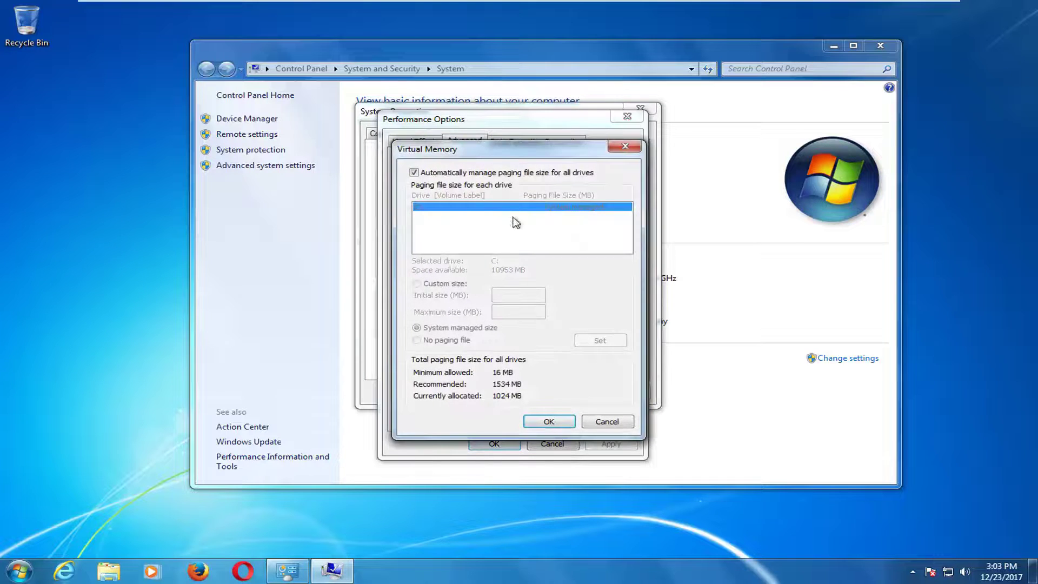
{"action": "left_click_drag", "start_coordinate": [480, 152], "coordinate": [477, 129]}
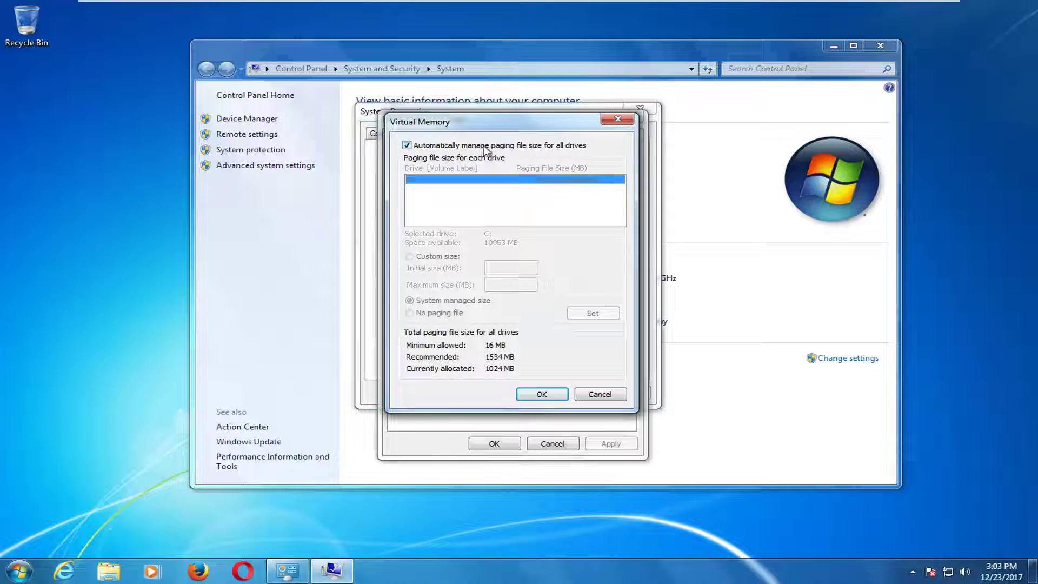
{"action": "left_click", "coordinate": [459, 146]}
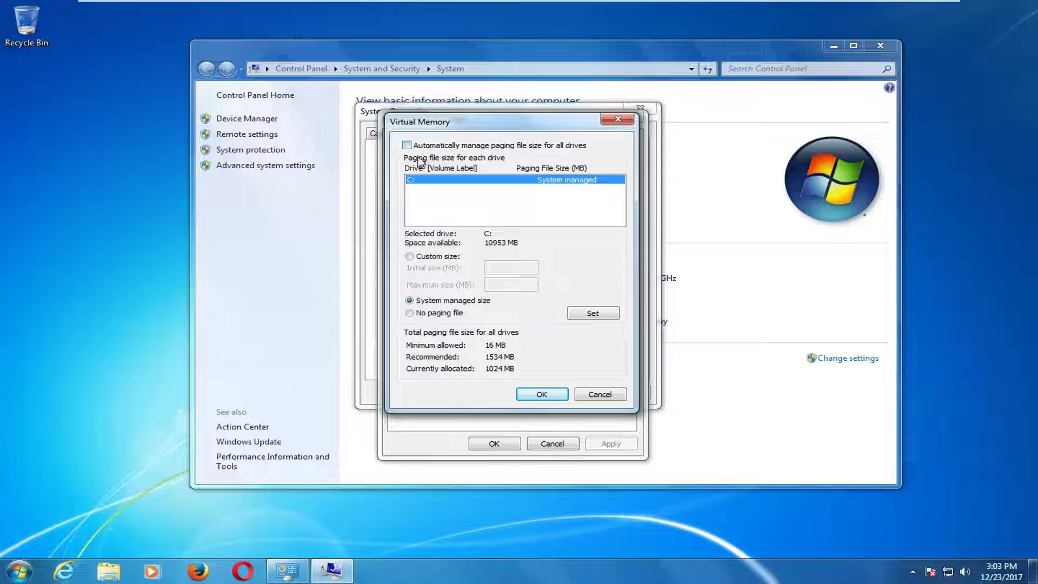
{"action": "left_click", "coordinate": [409, 258]}
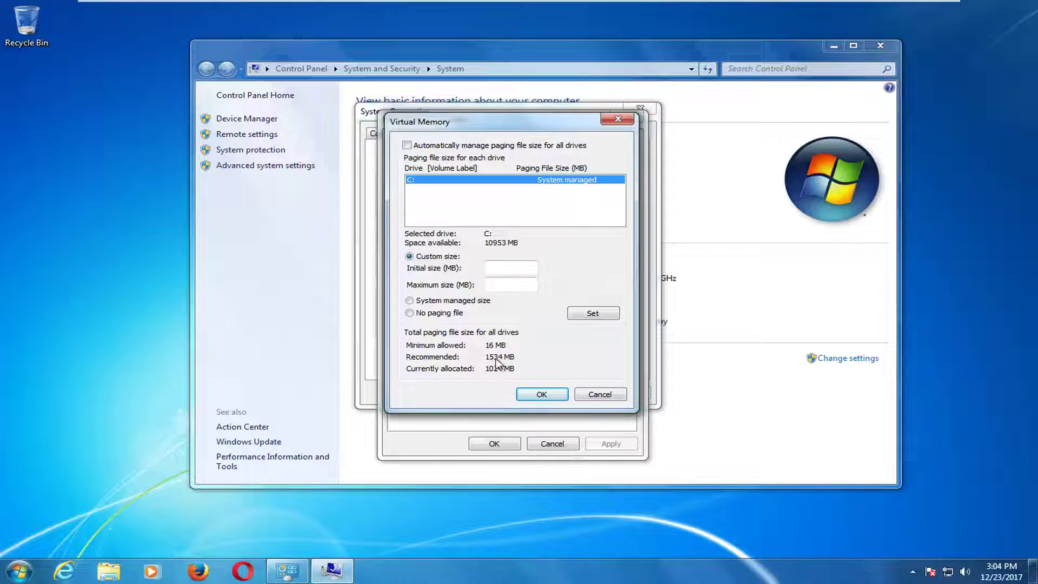
{"action": "left_click", "coordinate": [501, 268]}
{"action": "type", "text": "1534"}
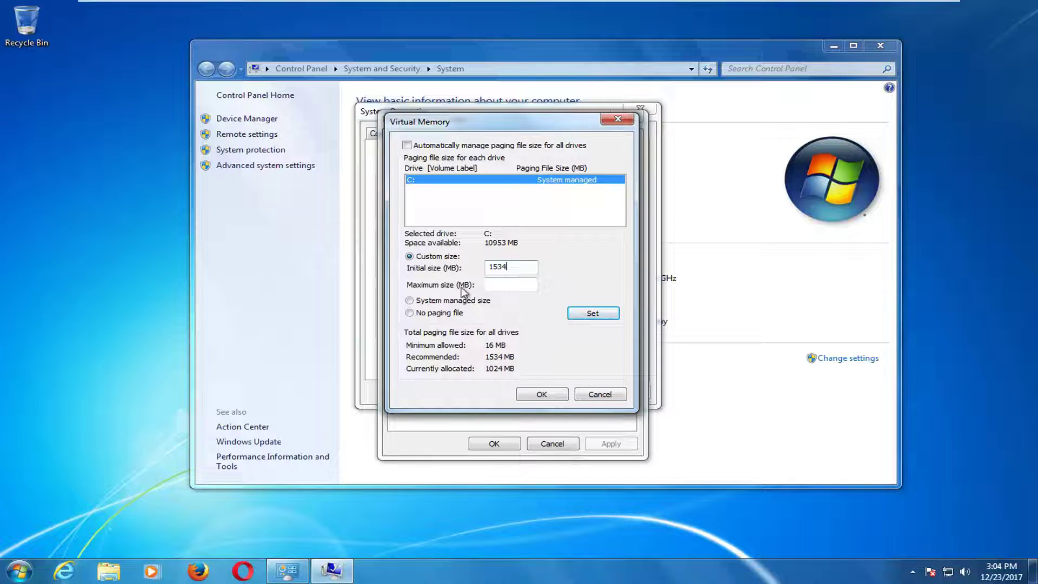
{"action": "key", "text": "Escape"}
{"action": "key", "text": "Escape"}
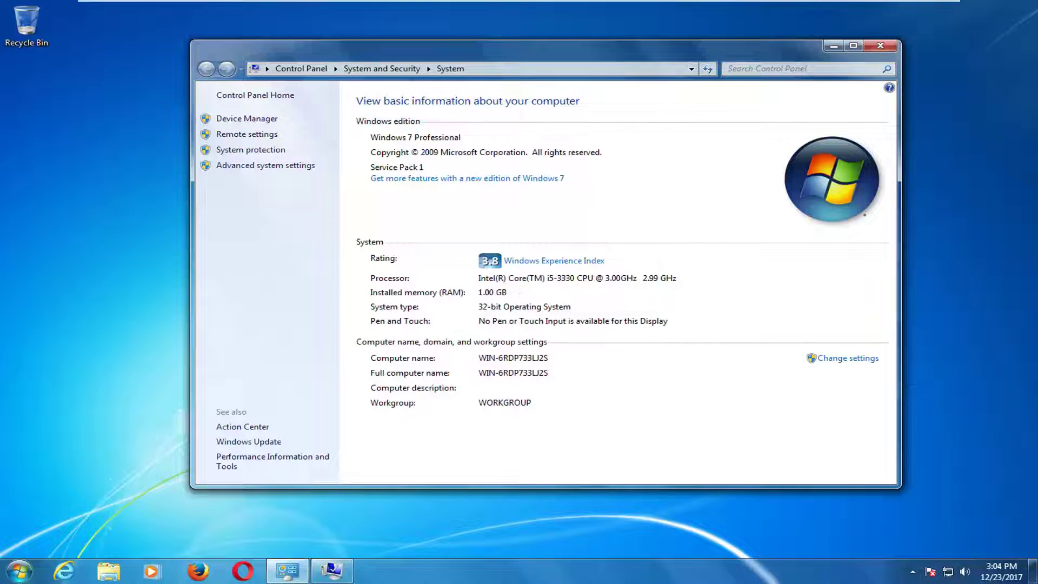
Launch Calculator from a Start search for 'calc' and place it right of the page
{"action": "key", "text": "super"}
{"action": "type", "text": "calc"}
{"action": "key", "text": "Return"}
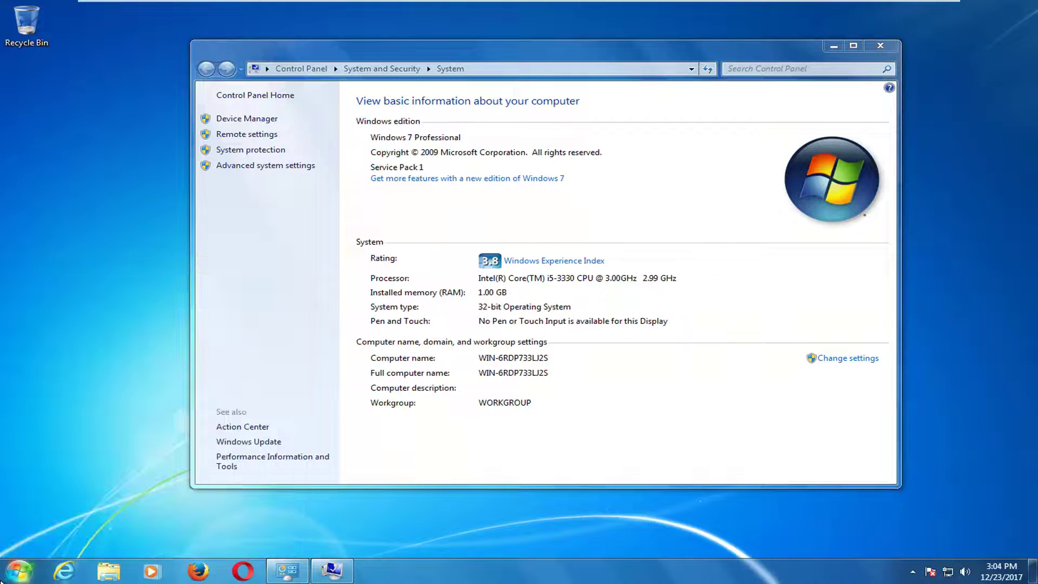
{"action": "left_click_drag", "start_coordinate": [433, 182], "coordinate": [632, 153]}
Compute 1024 × 1.5 = 1536, then return to the Virtual Memory settings
{"action": "type", "text": "124"}
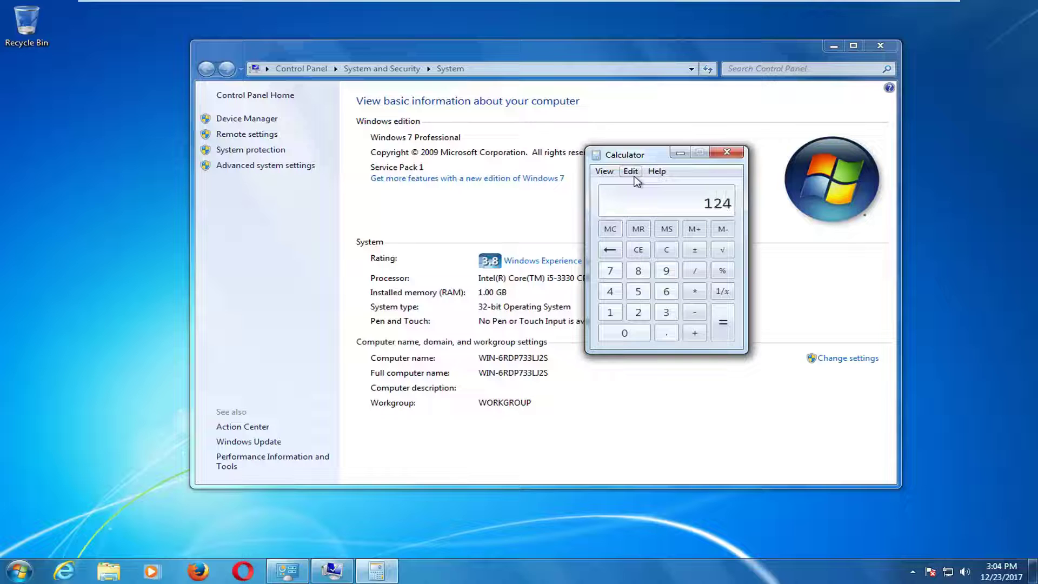
{"action": "key", "text": "BackSpace"}
{"action": "key", "text": "BackSpace"}
{"action": "type", "text": "024 * "}
{"action": "type", "text": "1.5"}
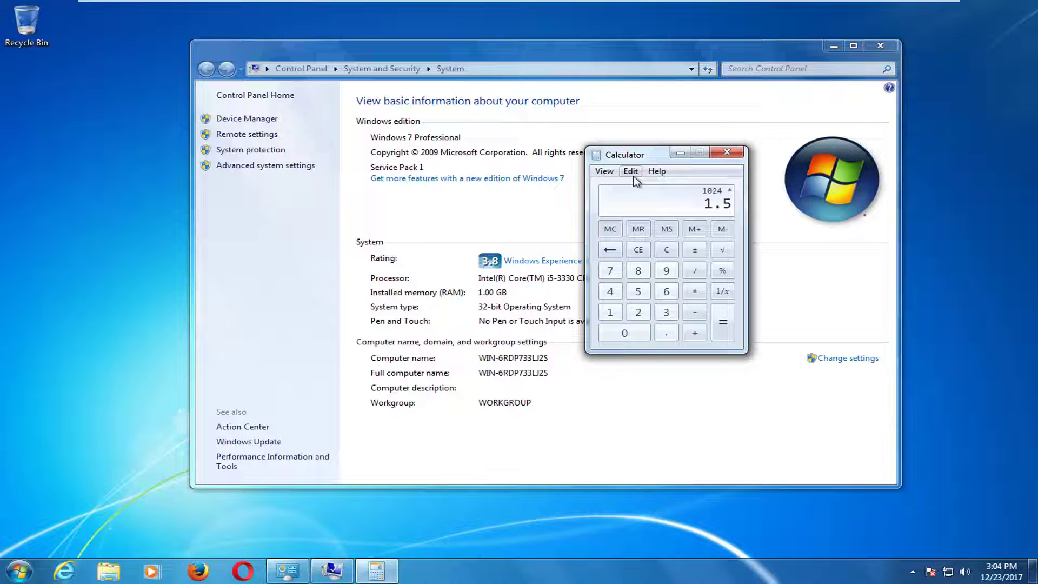
{"action": "key", "text": "Return"}
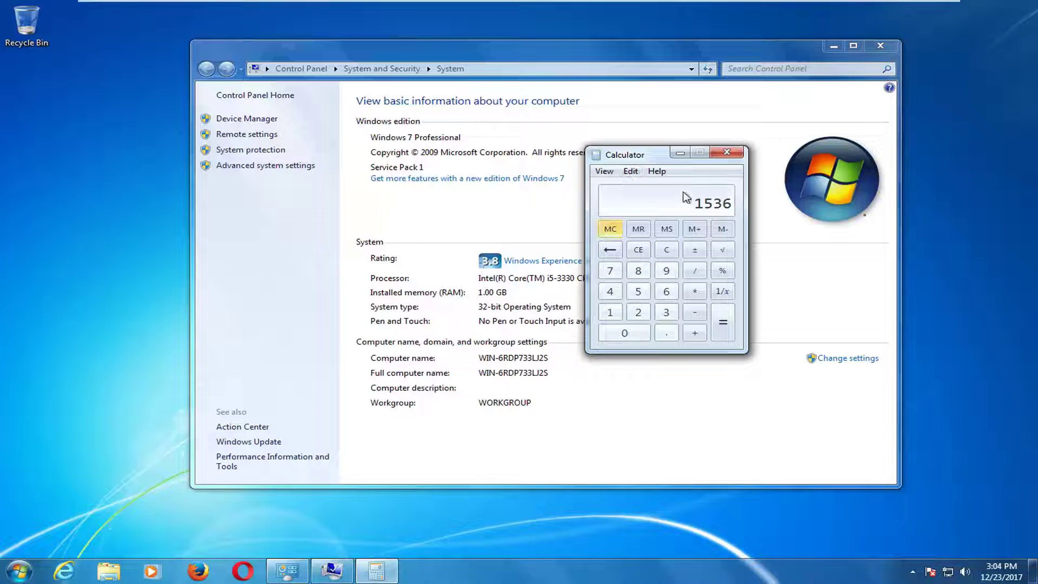
{"action": "left_click", "coordinate": [317, 573]}
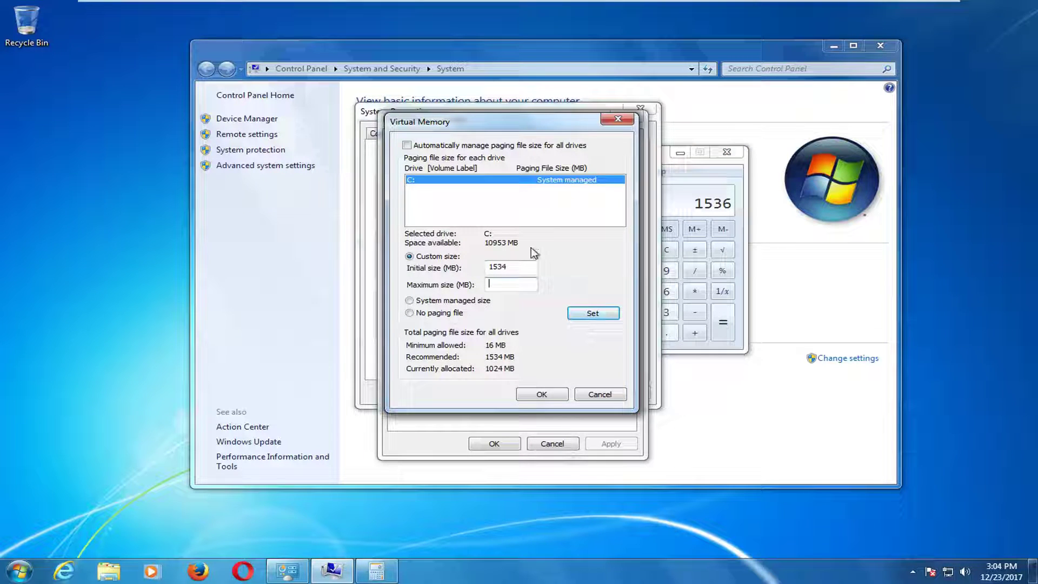
Enter 1536 MB as C:'s maximum size, set the 1534–1536 MB range and confirm it
{"action": "type", "text": "1536"}
{"action": "left_click", "coordinate": [577, 316]}
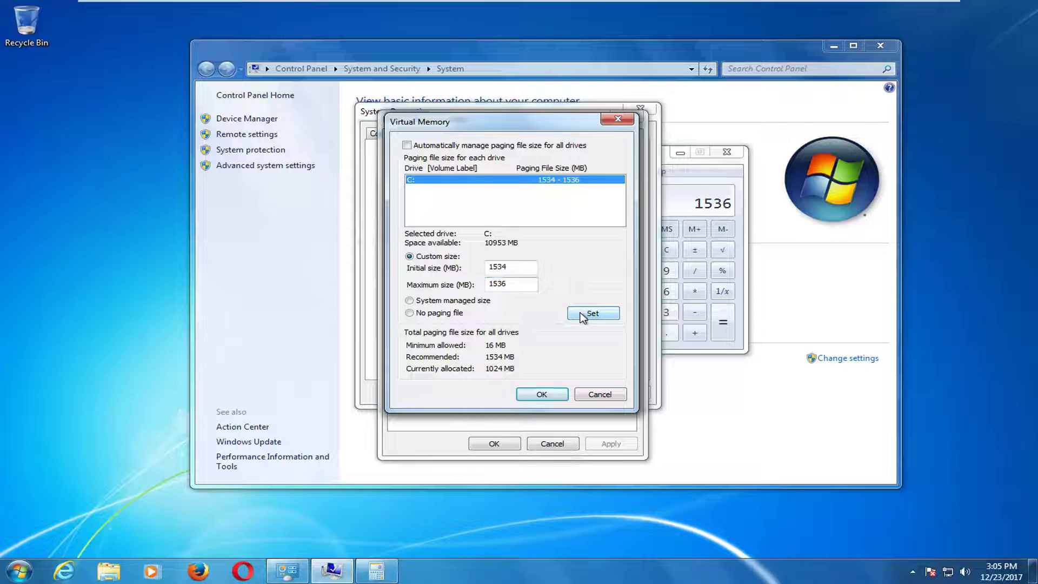
{"action": "left_click", "coordinate": [537, 396]}
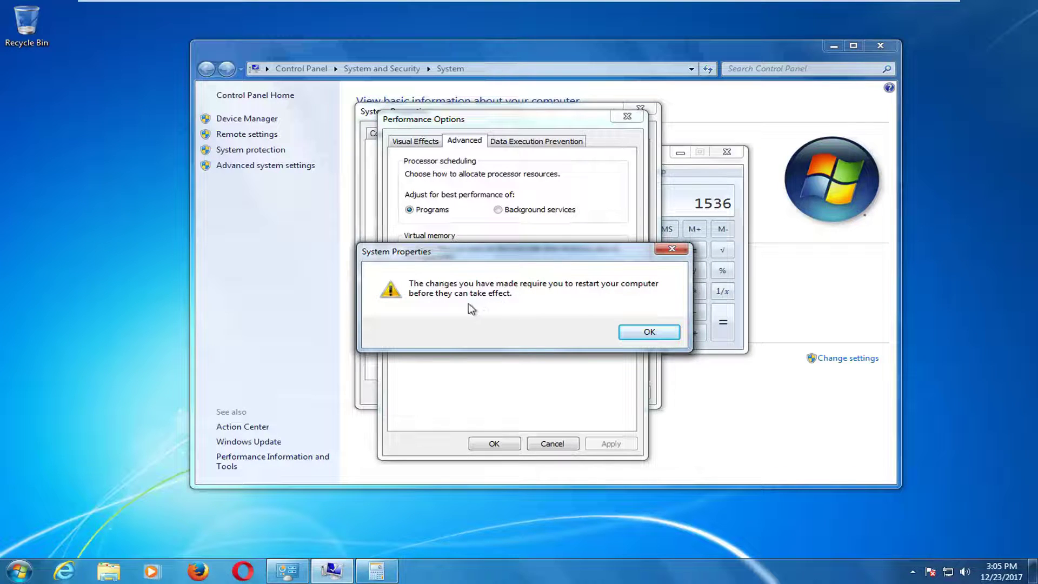
Apply and confirm the new paging settings in Performance Options and System Properties
{"action": "left_click", "coordinate": [649, 333]}
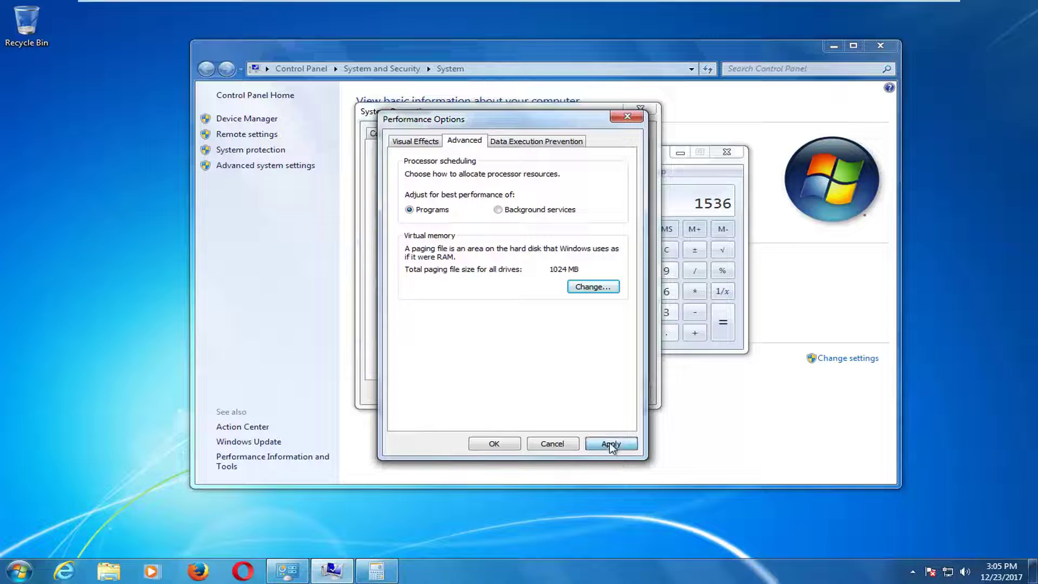
{"action": "left_click", "coordinate": [611, 444]}
{"action": "left_click", "coordinate": [494, 443]}
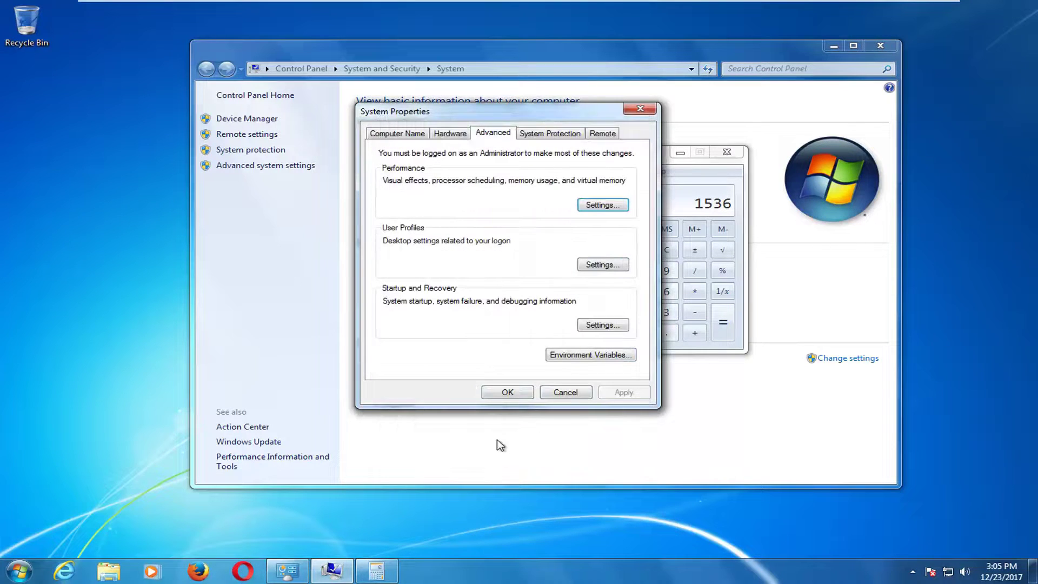
{"action": "left_click", "coordinate": [509, 392]}
Close Calculator, postpone the restart until later, and close the System window
{"action": "left_click", "coordinate": [726, 156]}
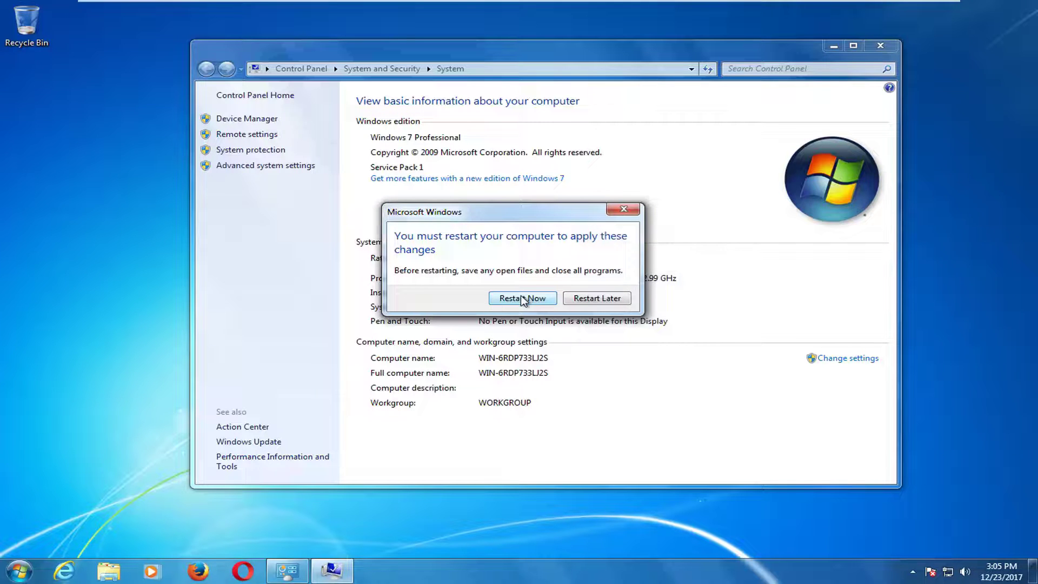
{"action": "left_click", "coordinate": [596, 299]}
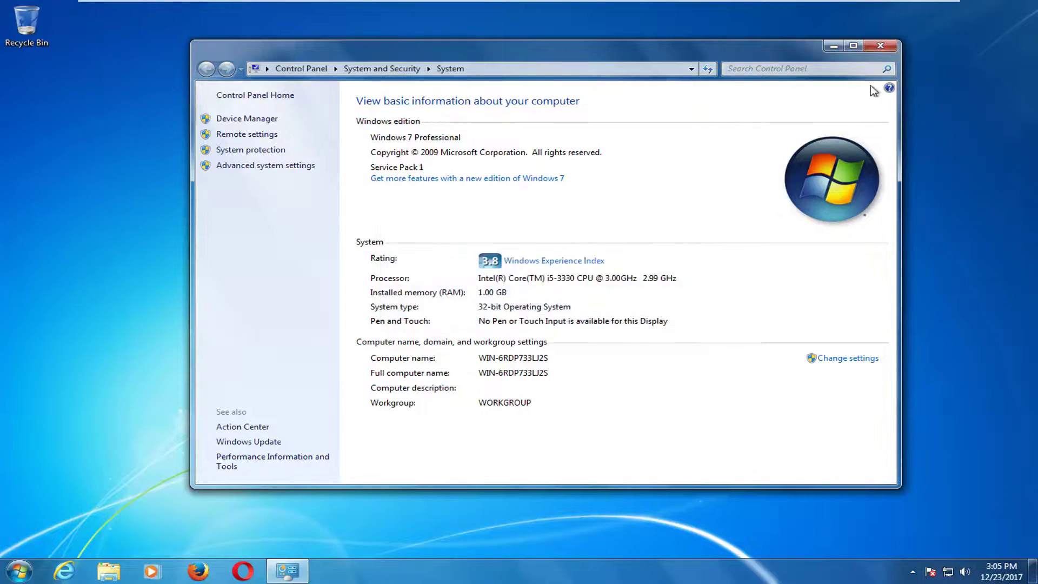
{"action": "left_click", "coordinate": [880, 46]}
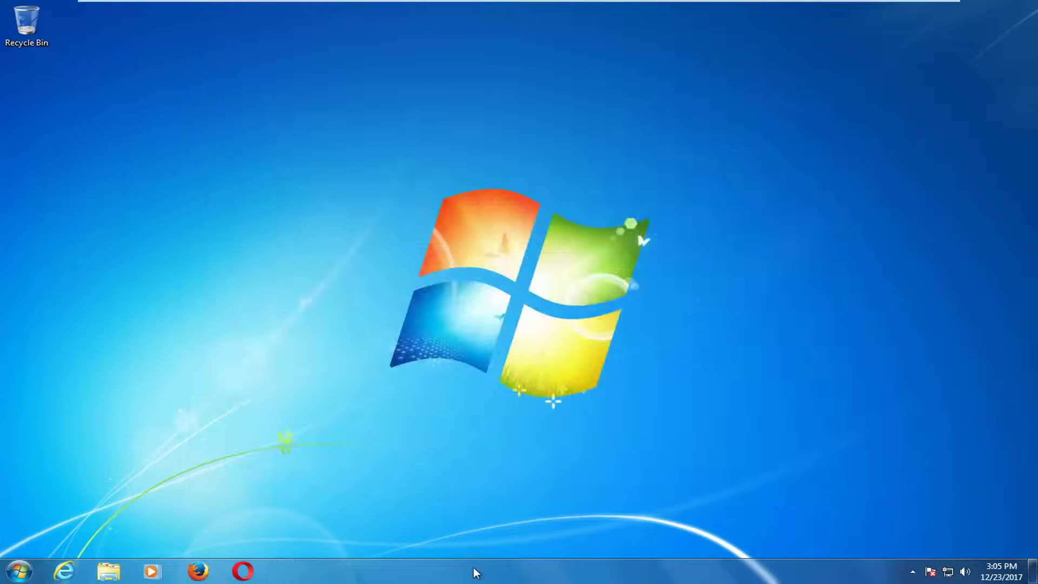
Start Task Manager from the taskbar and list processes from all users
{"action": "right_click", "coordinate": [511, 574]}
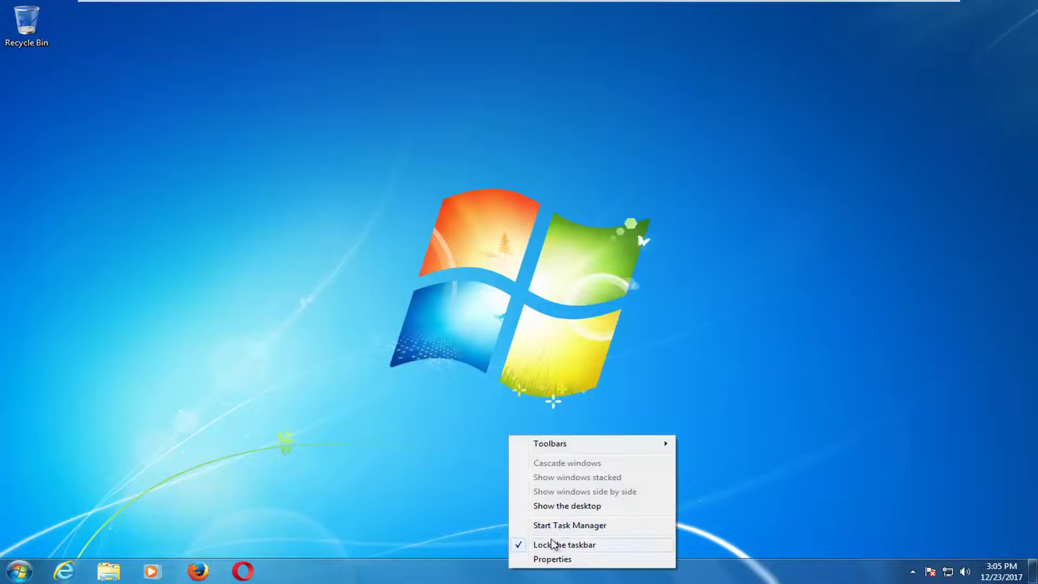
{"action": "left_click", "coordinate": [549, 526]}
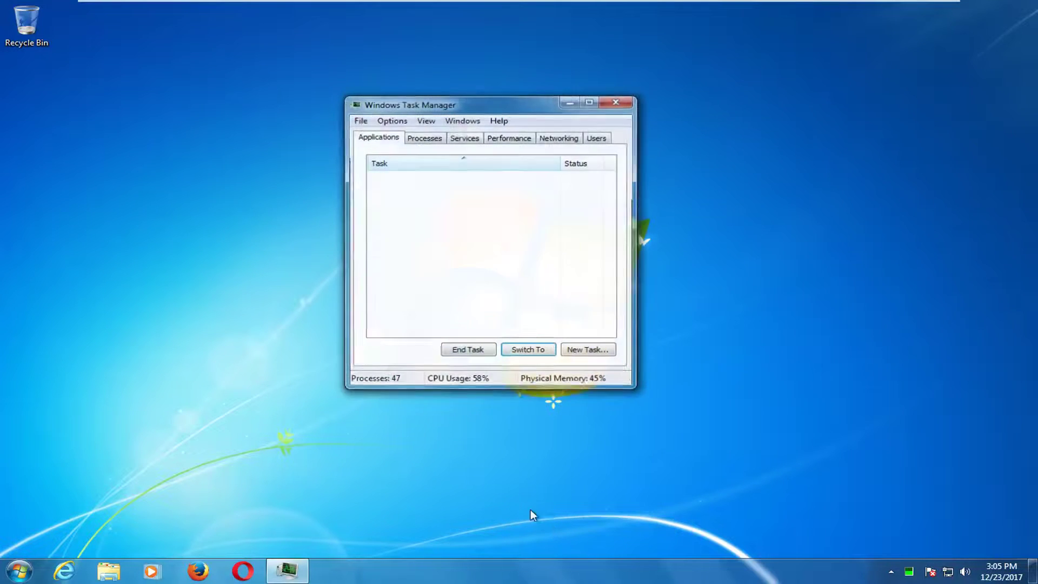
{"action": "left_click", "coordinate": [441, 140]}
{"action": "left_click", "coordinate": [458, 140]}
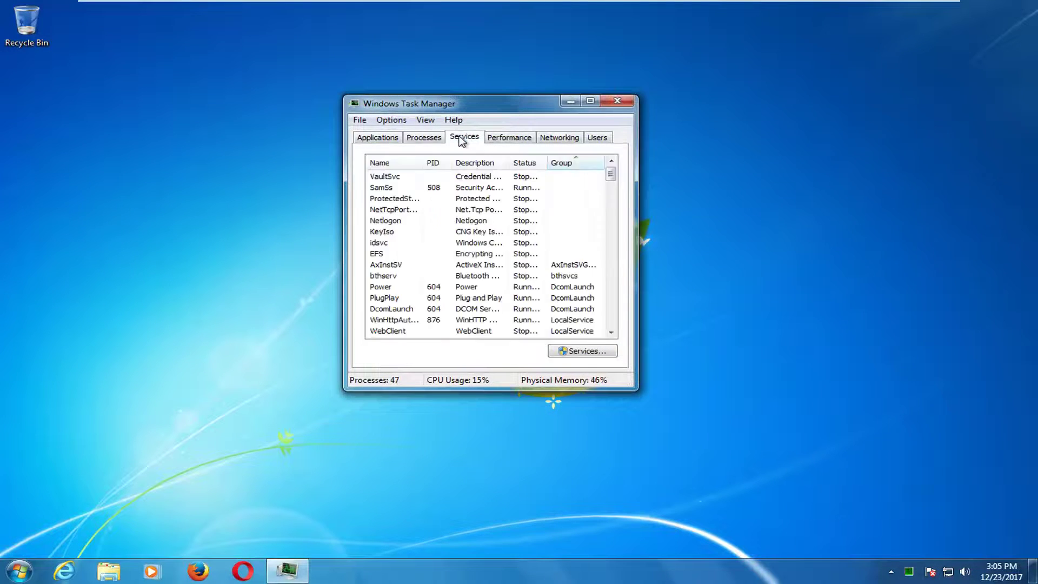
{"action": "left_click", "coordinate": [435, 139]}
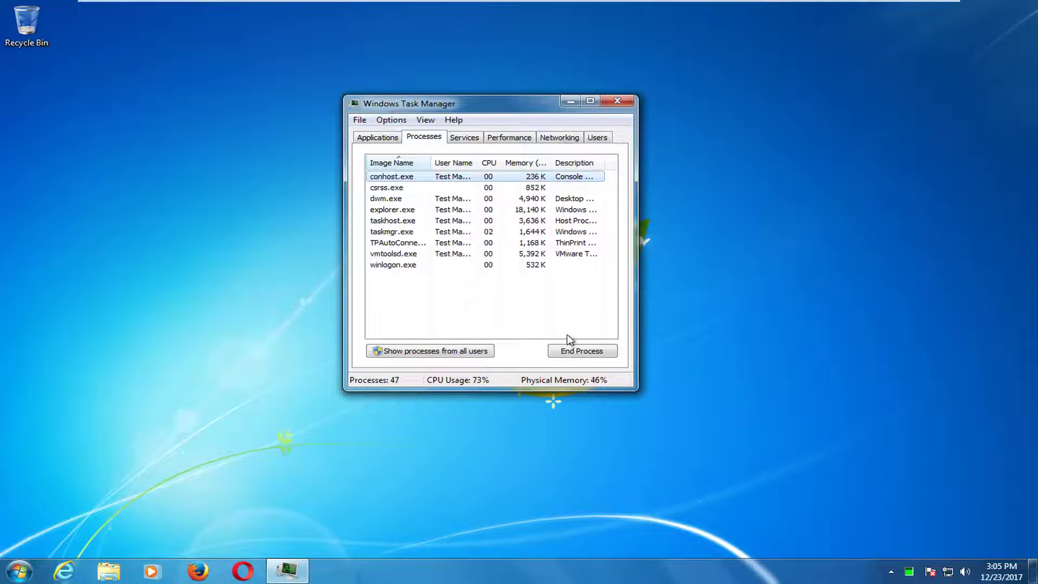
{"action": "left_click", "coordinate": [436, 351]}
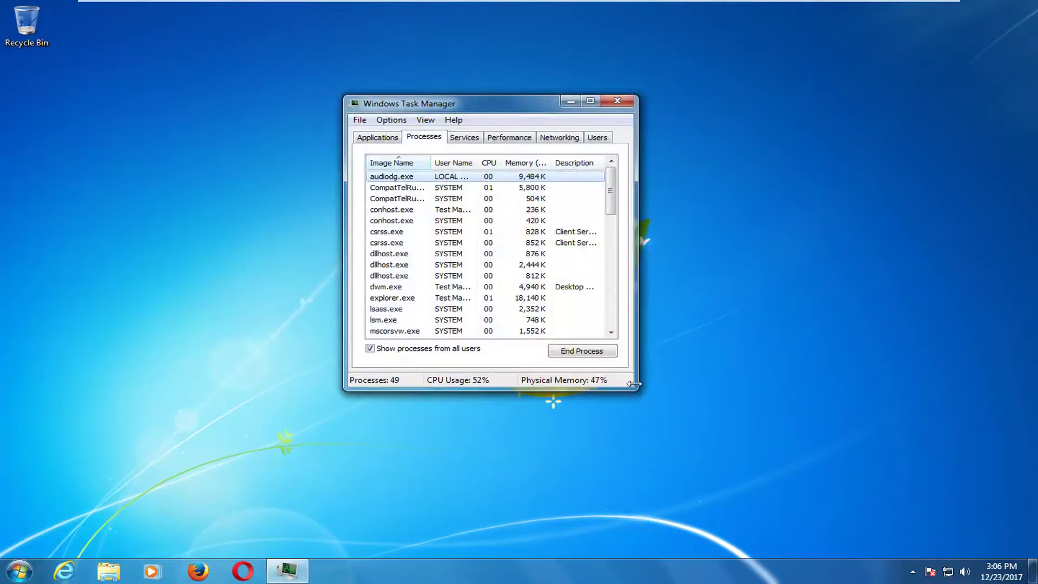
Enlarge the Task Manager window and widen the Description column to show full descriptions
{"action": "left_click_drag", "start_coordinate": [633, 384], "coordinate": [813, 384]}
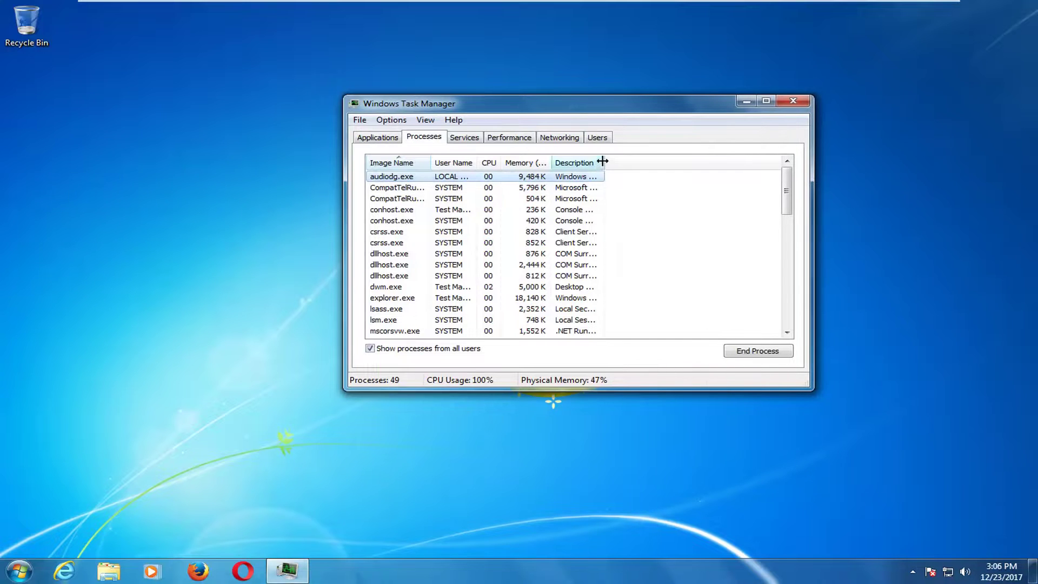
{"action": "left_click_drag", "start_coordinate": [603, 162], "coordinate": [747, 162]}
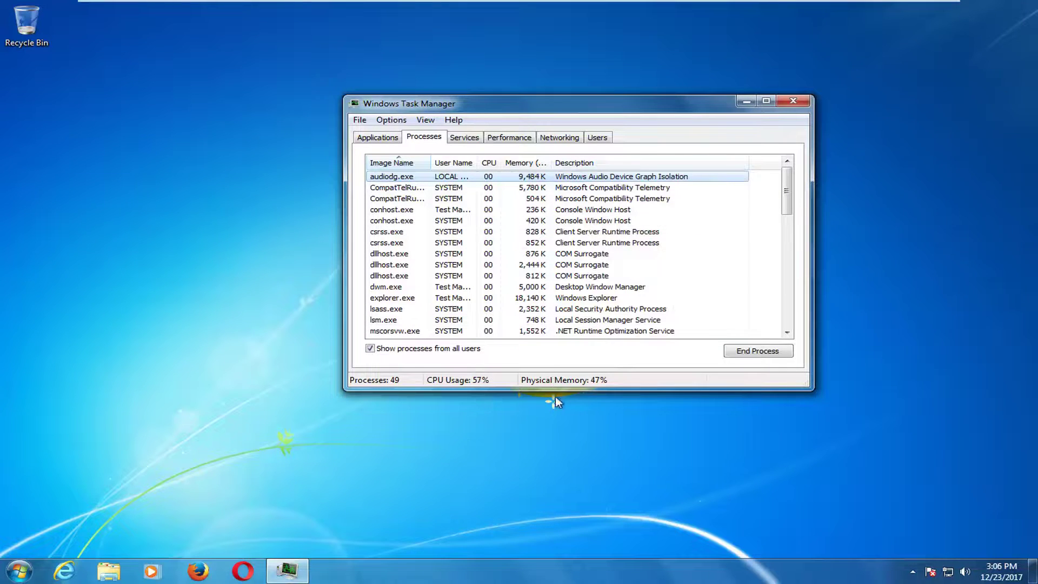
{"action": "left_click_drag", "start_coordinate": [556, 392], "coordinate": [568, 538]}
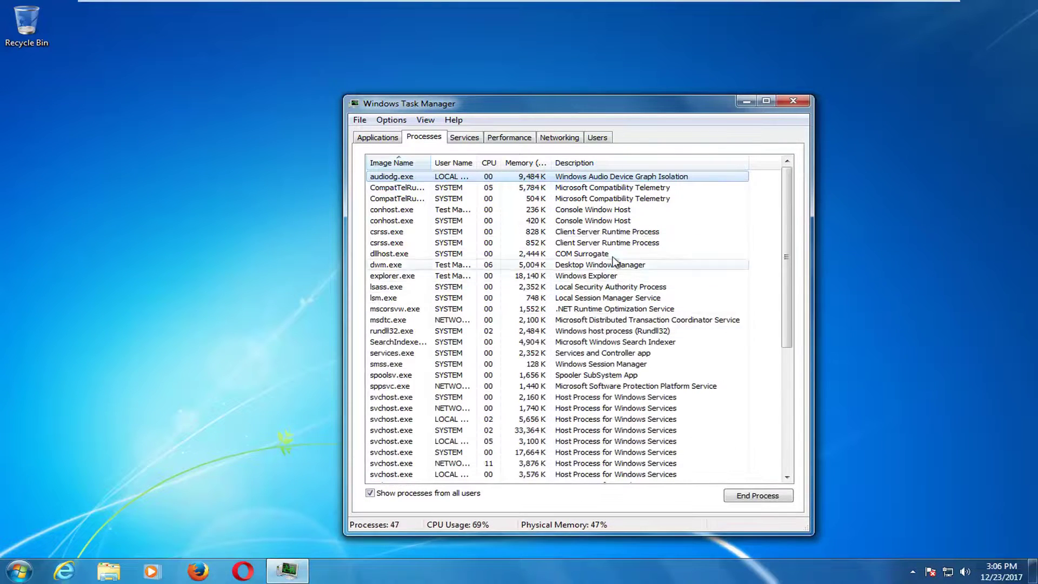
{"action": "scroll", "coordinate": [601, 262], "scroll_direction": "down", "scroll_amount": 6}
{"action": "scroll", "coordinate": [622, 324], "scroll_direction": "up", "scroll_amount": 2}
{"action": "scroll", "coordinate": [635, 332], "scroll_direction": "up", "scroll_amount": 4}
Inspect processes such as mscorsvw.exe, dllhost.exe, csrss.exe, lsass.exe and svchost.exe
{"action": "left_click", "coordinate": [618, 198]}
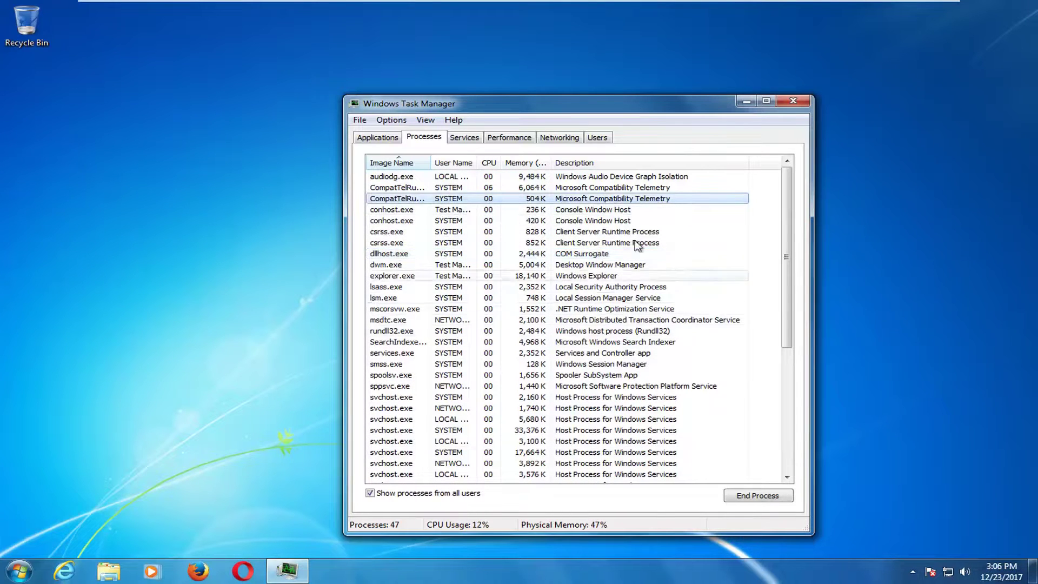
{"action": "left_click", "coordinate": [592, 309]}
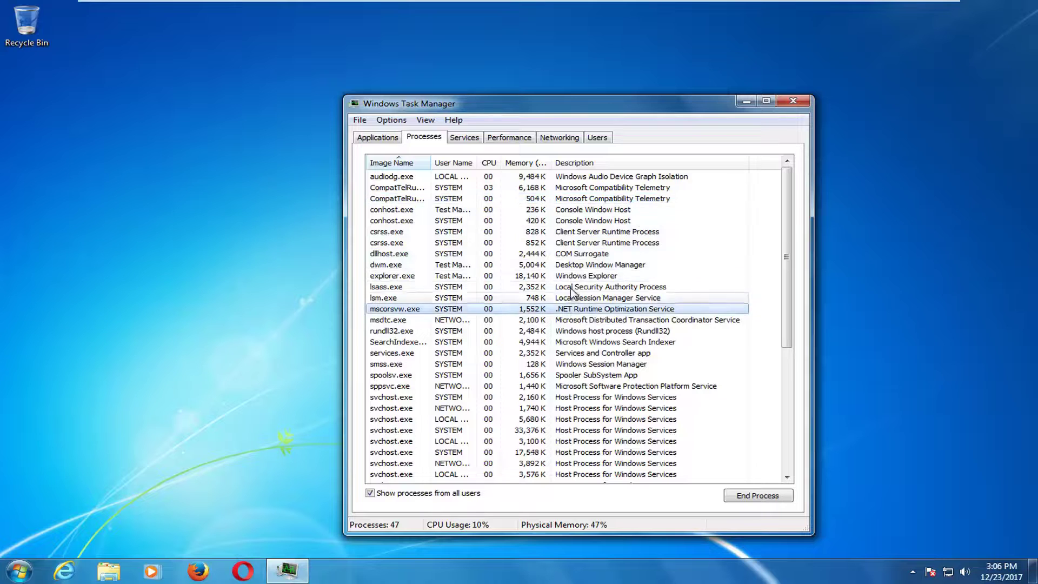
{"action": "left_click", "coordinate": [571, 254]}
{"action": "left_click", "coordinate": [572, 231]}
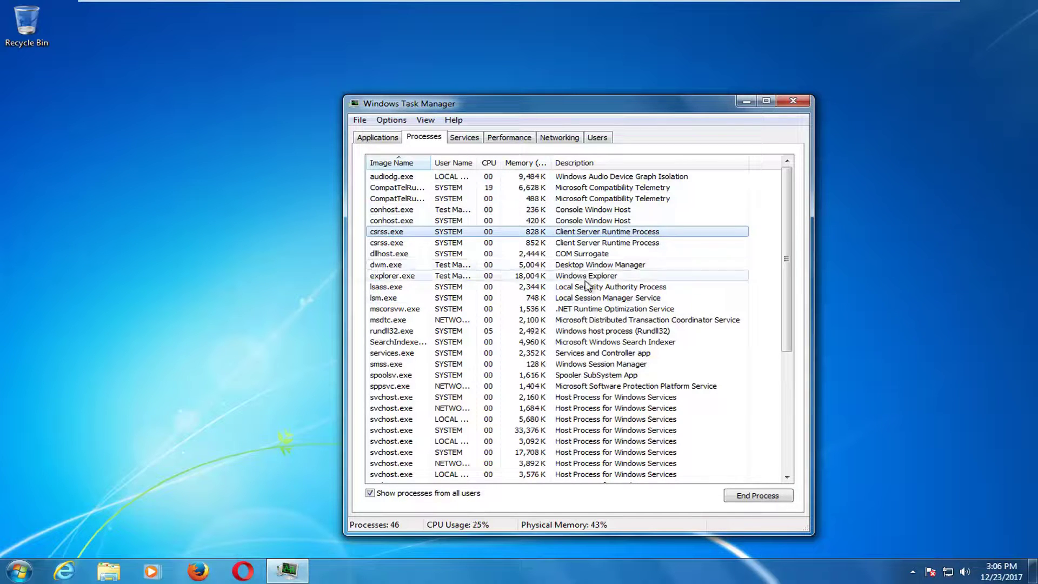
{"action": "left_click", "coordinate": [585, 287]}
{"action": "left_click", "coordinate": [622, 430]}
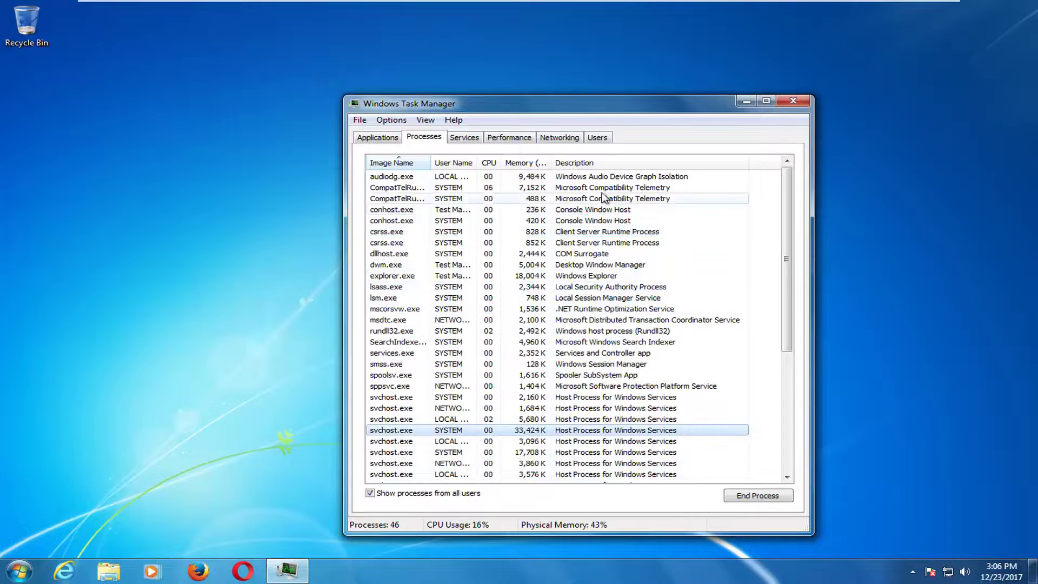
{"action": "scroll", "coordinate": [602, 236], "scroll_direction": "down", "scroll_amount": 3}
{"action": "scroll", "coordinate": [601, 236], "scroll_direction": "down", "scroll_amount": 3}
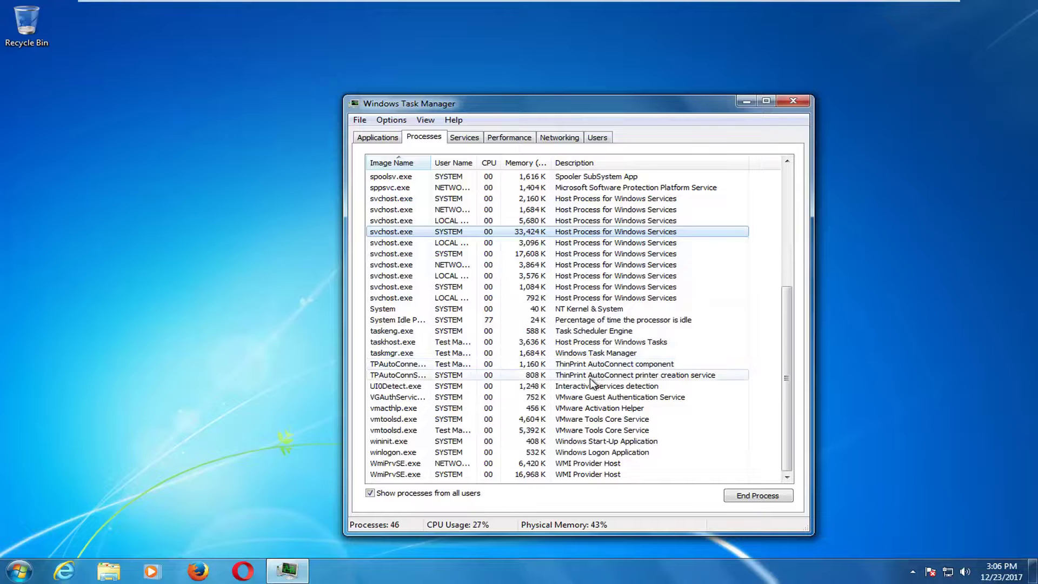
{"action": "scroll", "coordinate": [595, 377], "scroll_direction": "up", "scroll_amount": 6}
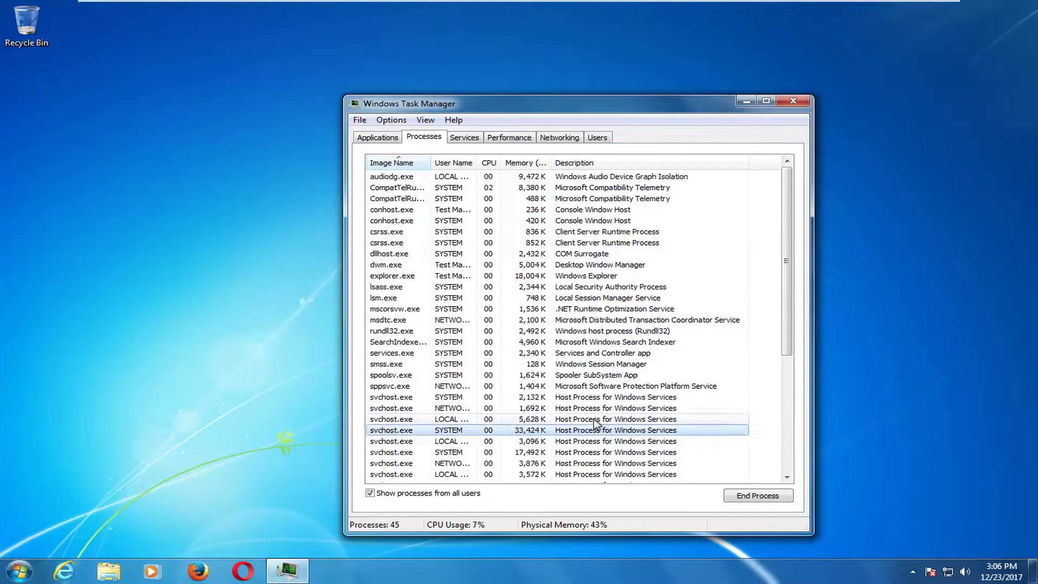
{"action": "left_click_drag", "start_coordinate": [400, 102], "coordinate": [369, 53]}
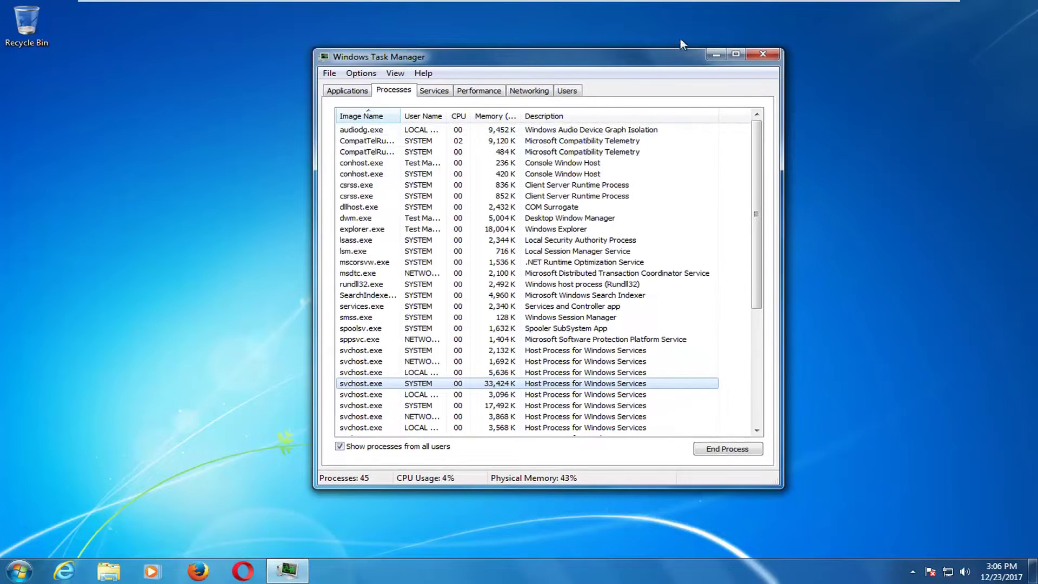
Close Windows Task Manager, leaving only the Recycle Bin and taskbar
{"action": "left_click", "coordinate": [763, 54]}
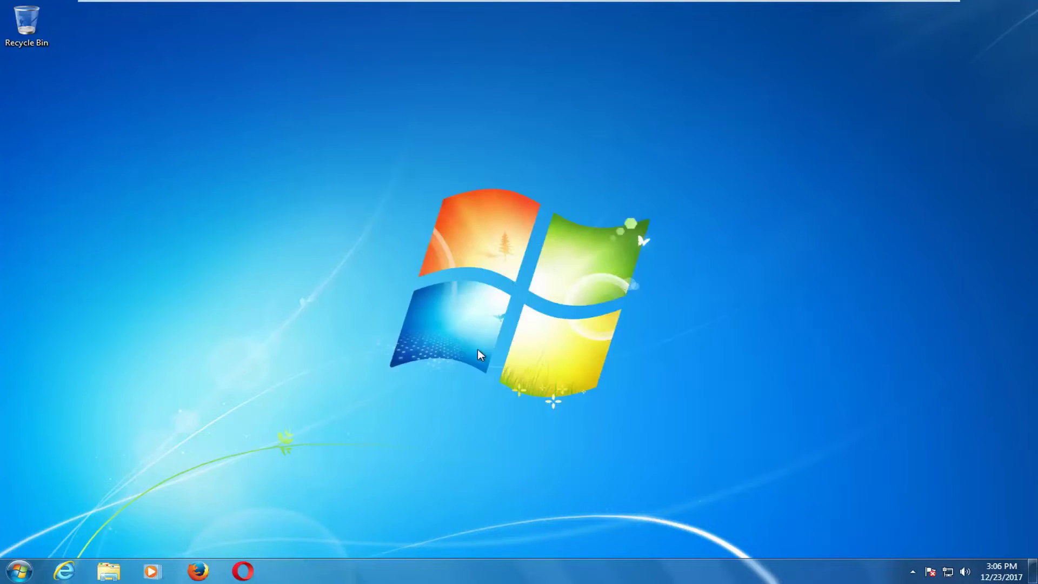